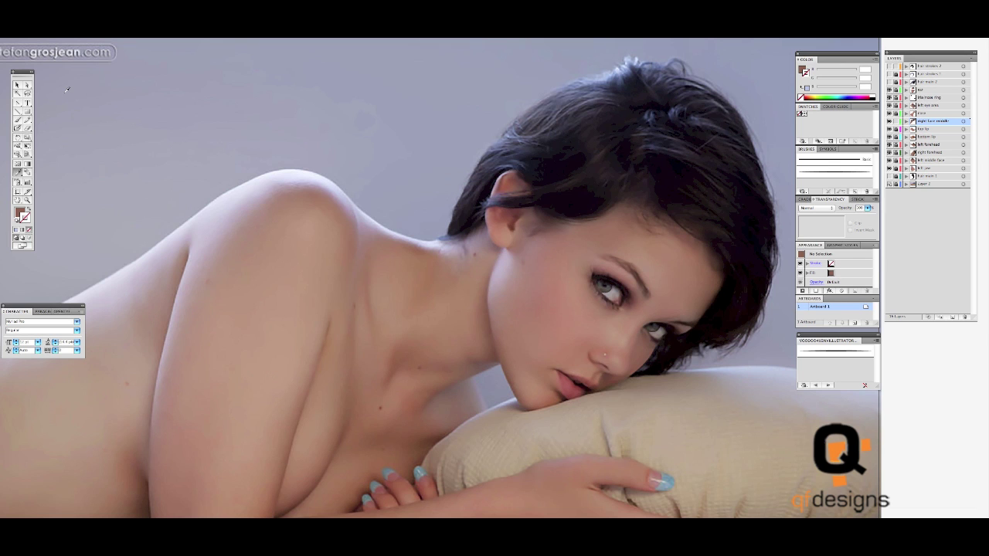
Hide the original photo layer so only the vector face pieces show on the white artboard.
scroll(72, 89, left, 3)
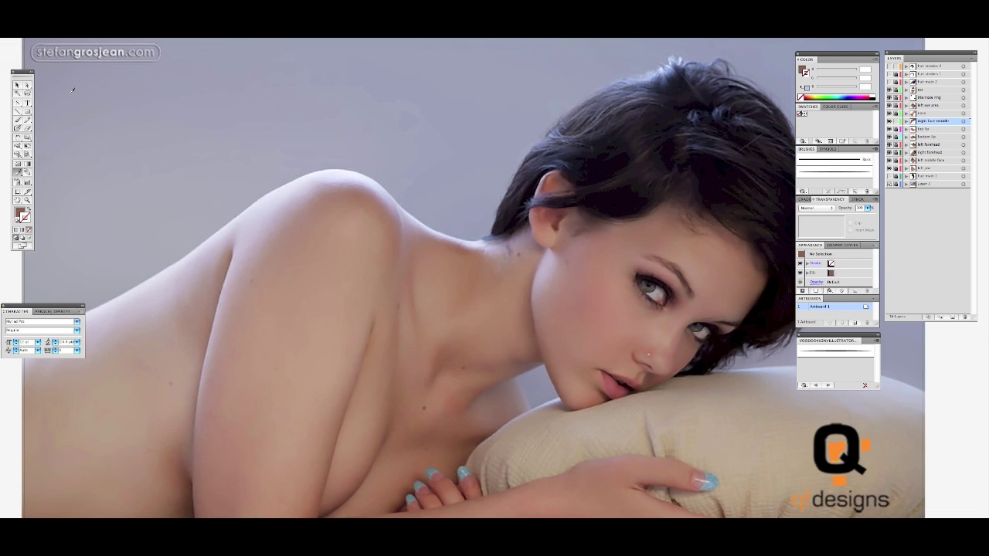
scroll(73, 90, right, 1)
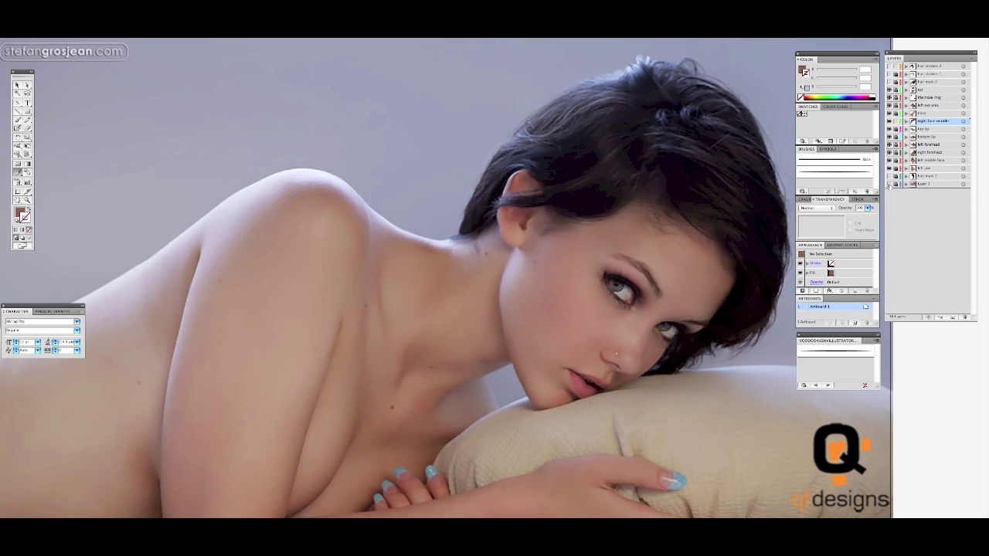
click(890, 184)
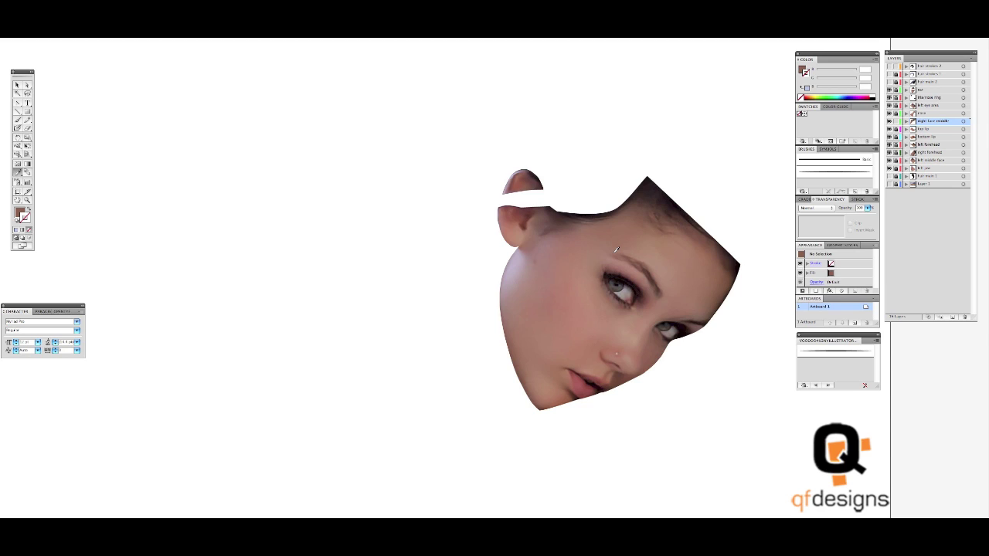
click(15, 86)
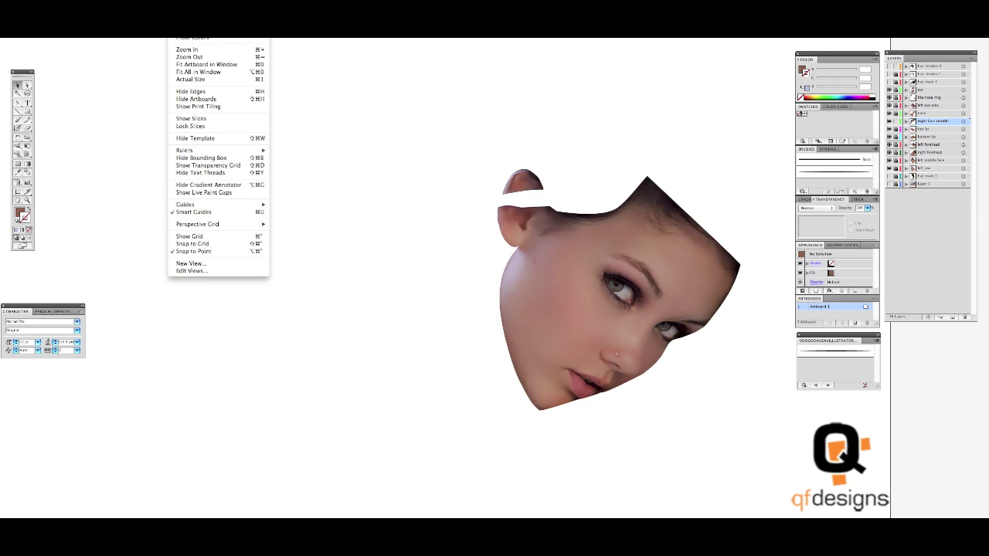
key(super+y)
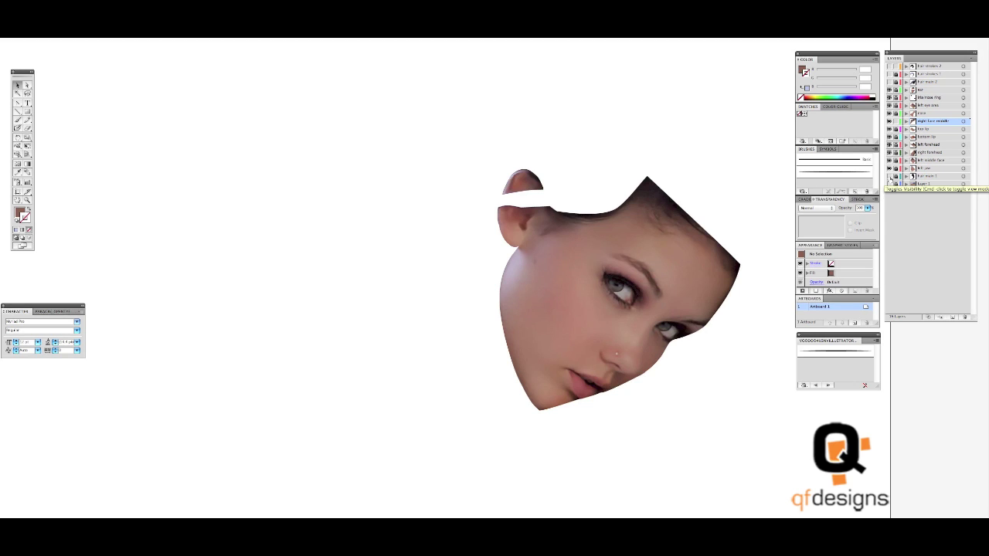
Show the hair main 1 layer, make it the working layer, and select its hair mesh.
click(889, 176)
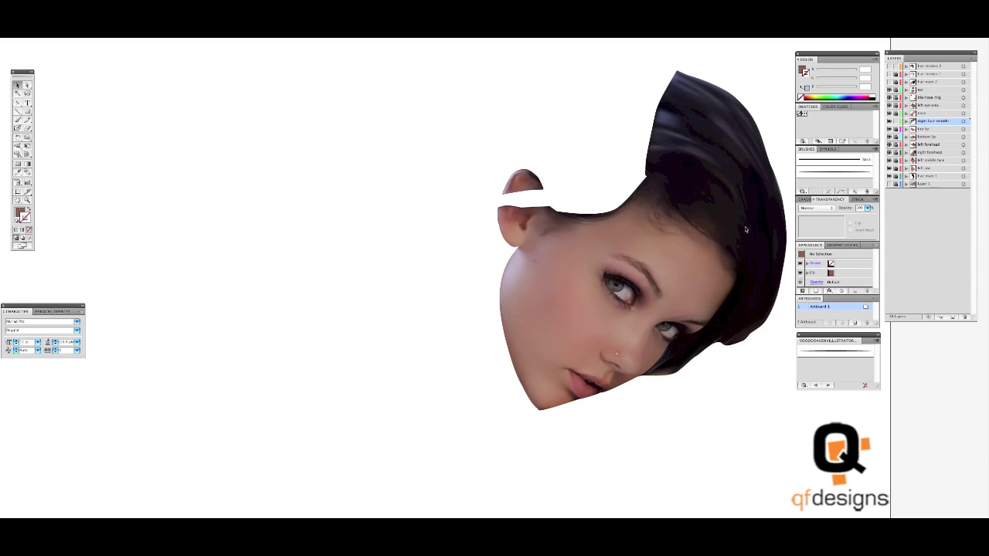
click(938, 178)
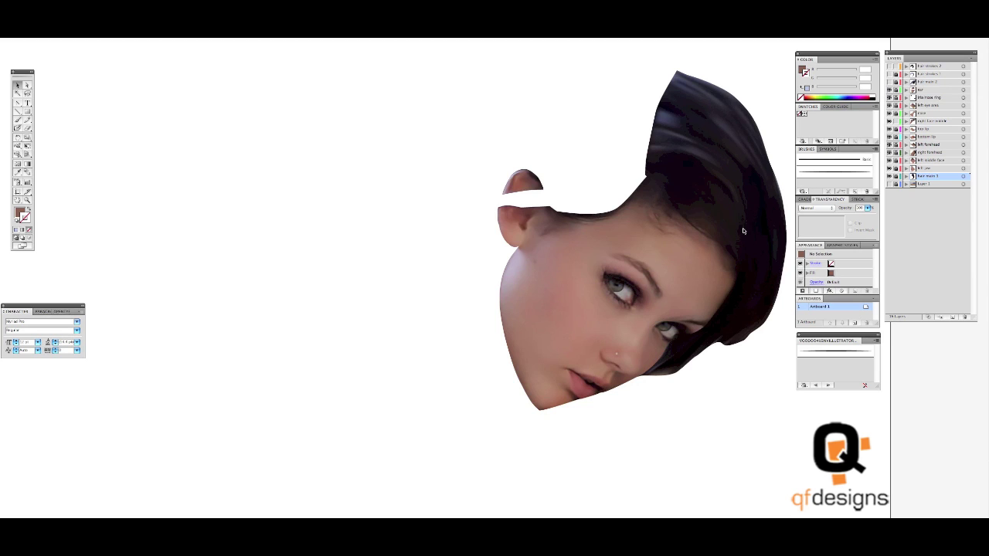
scroll(746, 231, up, 1)
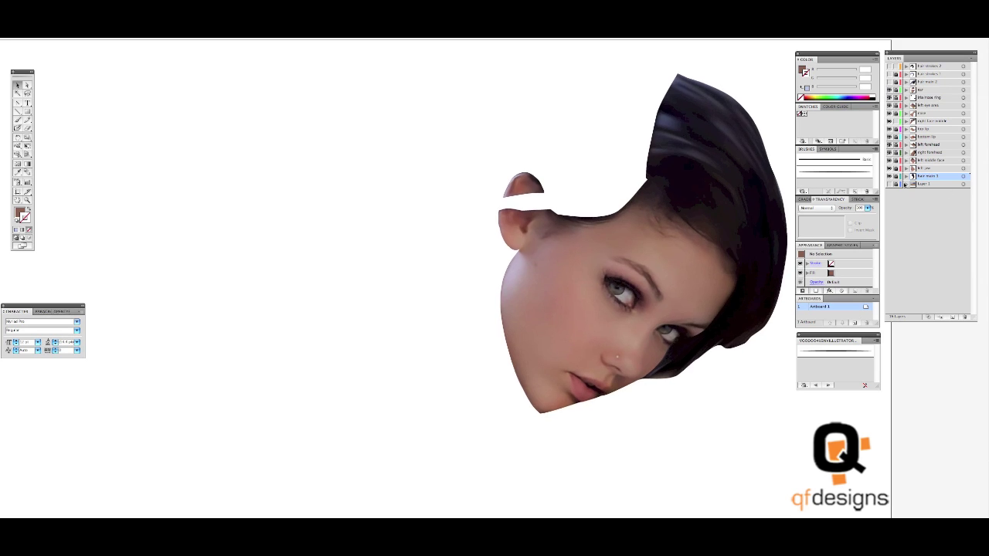
click(748, 261)
click(749, 261)
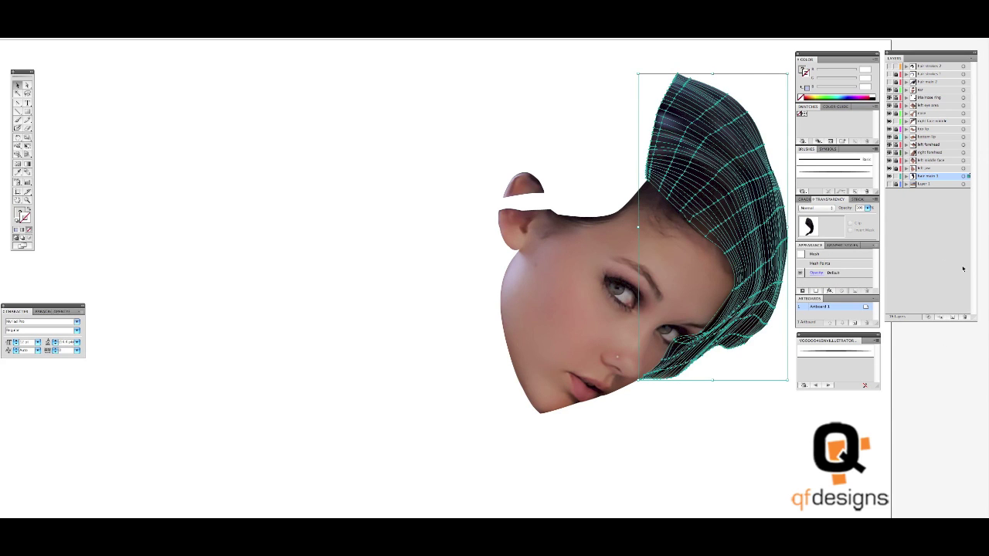
Compare the hair mesh against the original photo, then deselect and hide the photo again.
click(889, 184)
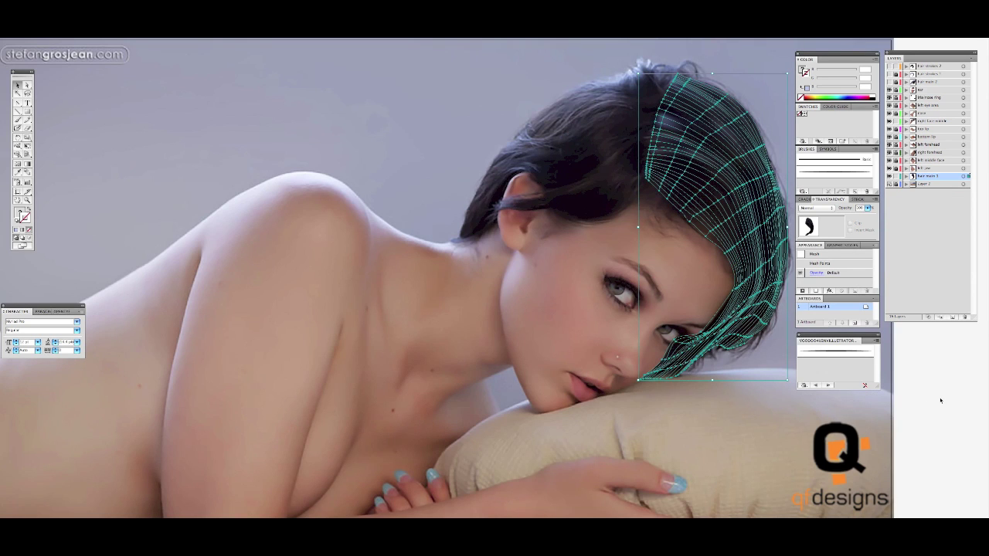
click(719, 317)
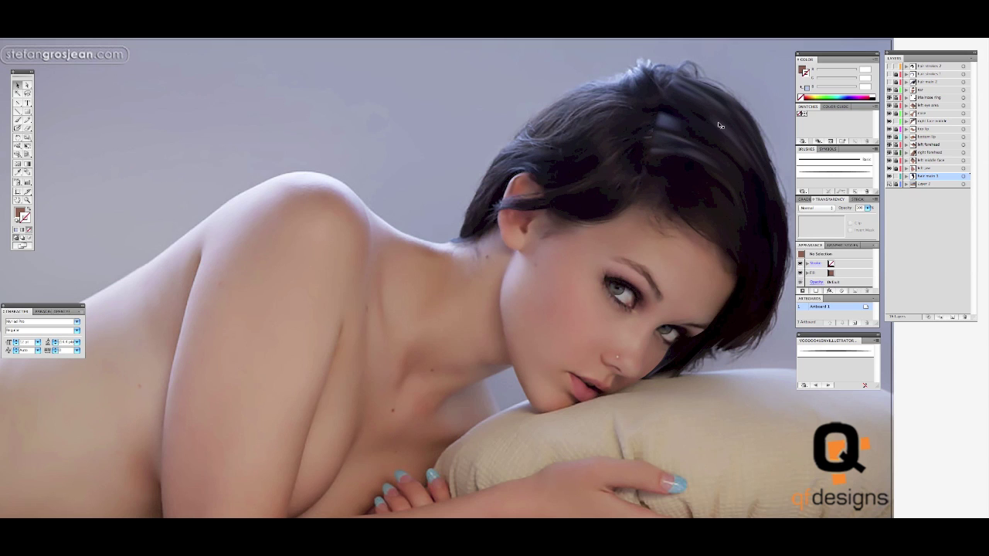
click(889, 184)
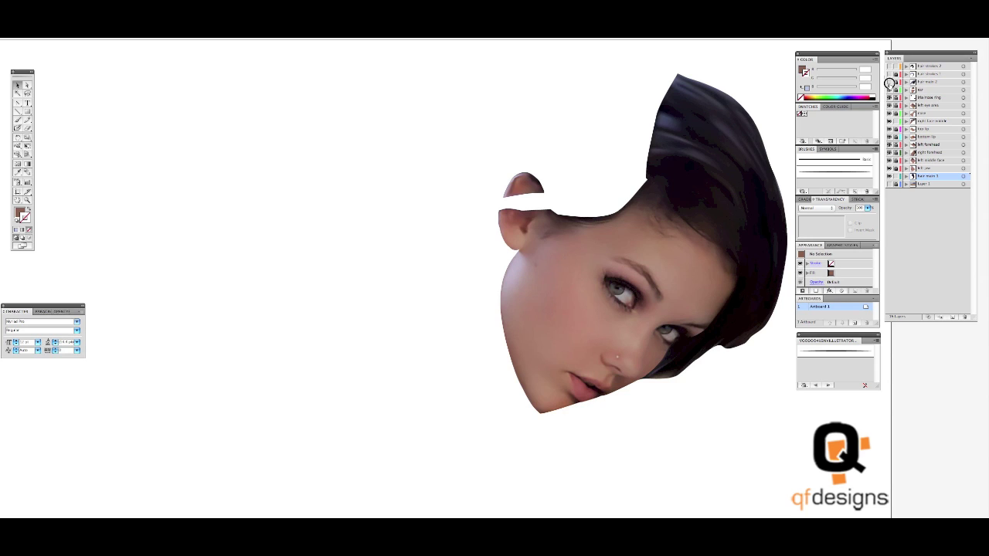
Reveal the next main hair layer and compare it against the photo before hiding the photo again.
click(890, 89)
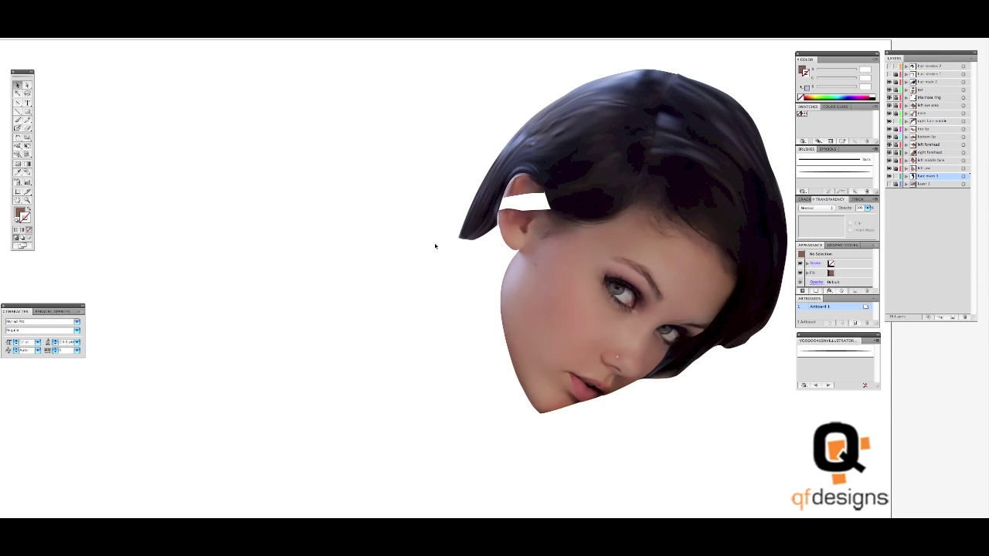
click(889, 184)
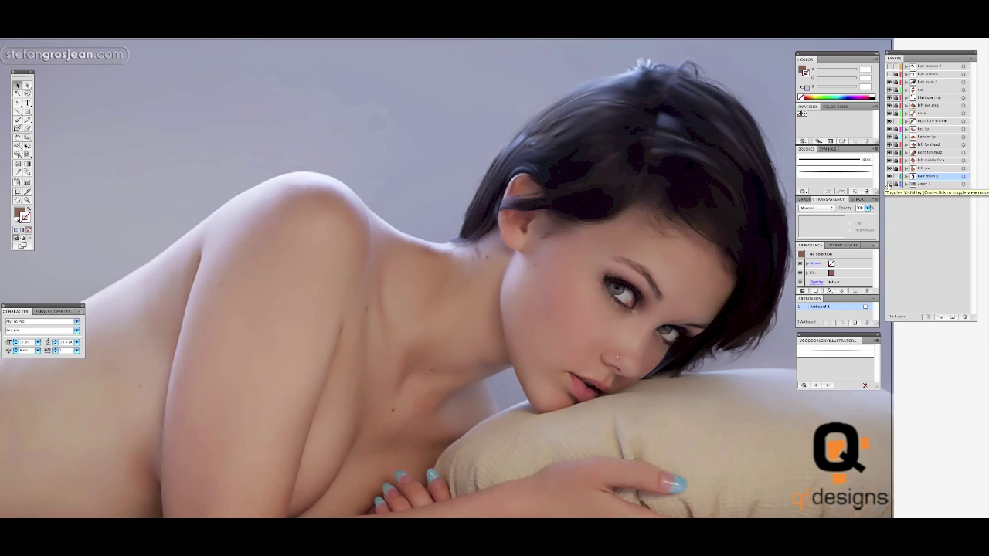
click(888, 184)
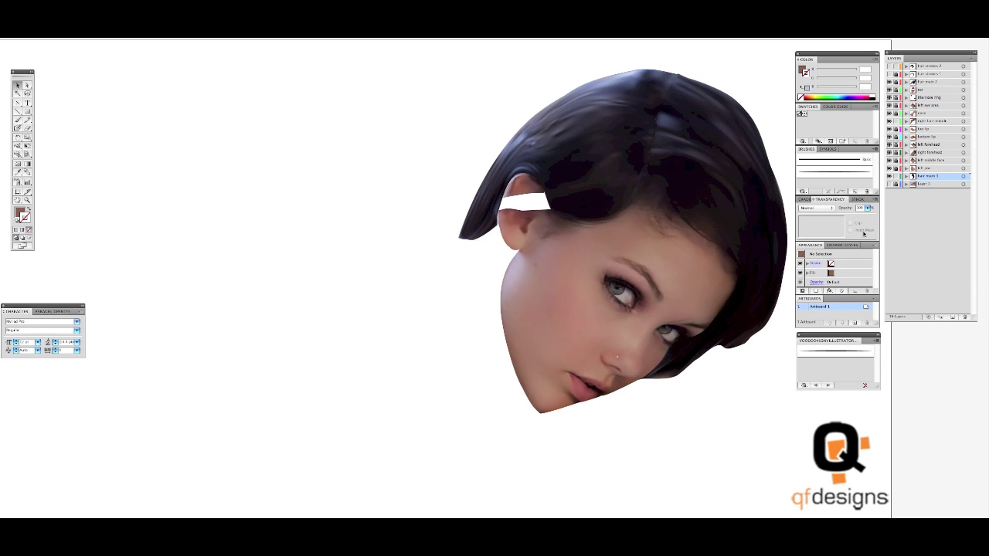
click(857, 199)
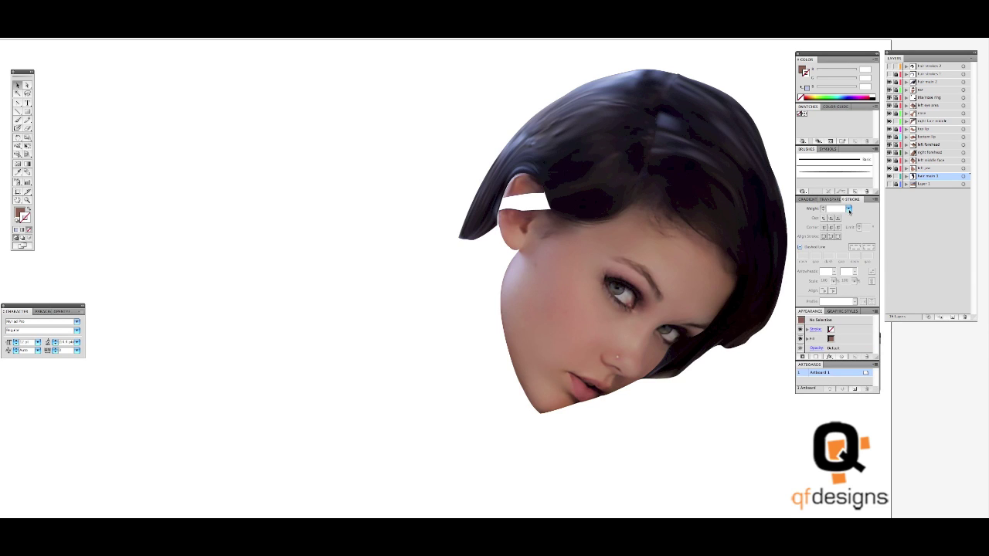
click(848, 210)
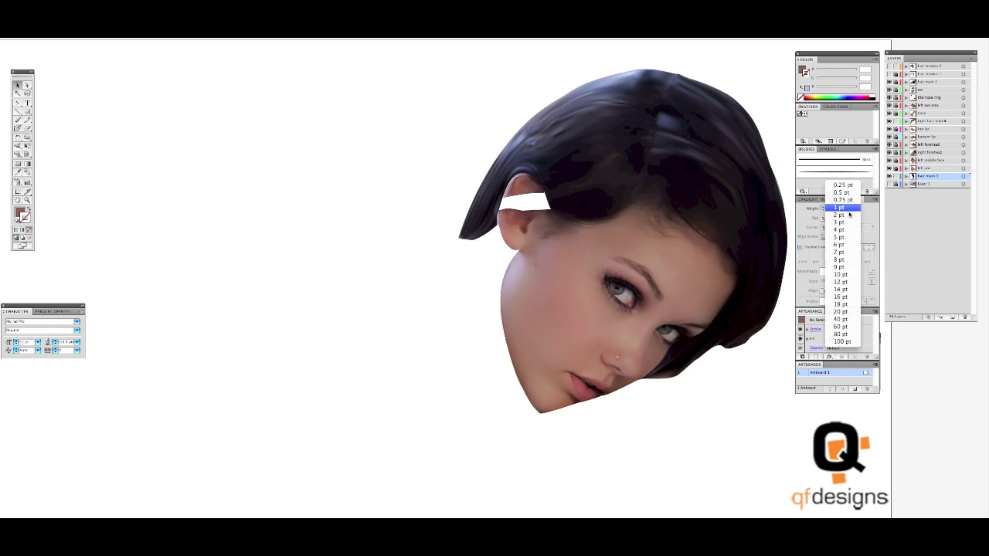
click(868, 220)
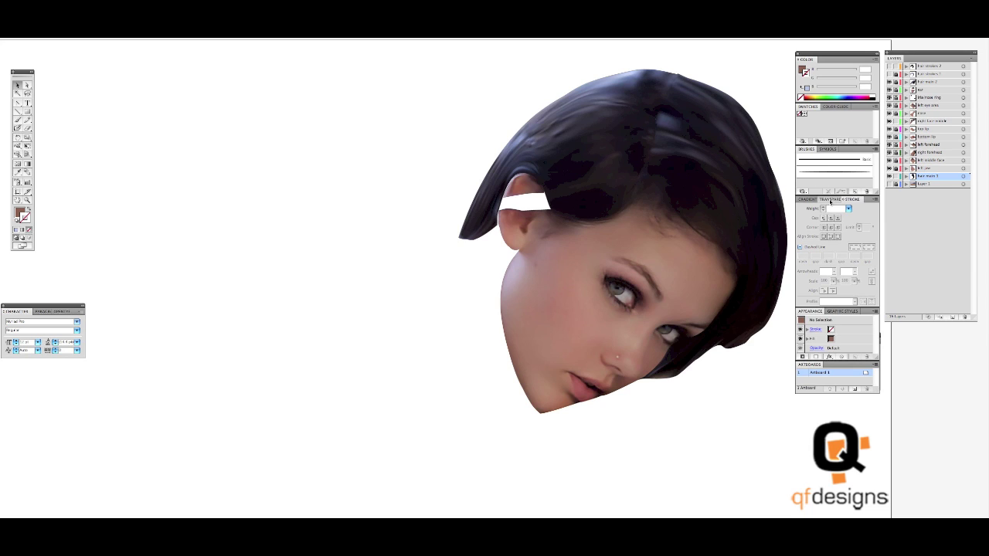
click(831, 199)
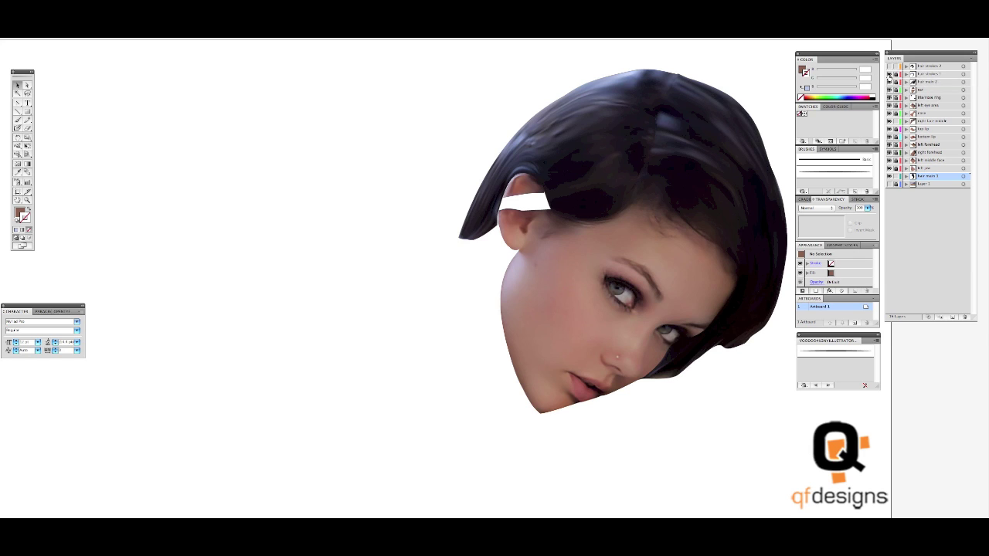
click(890, 74)
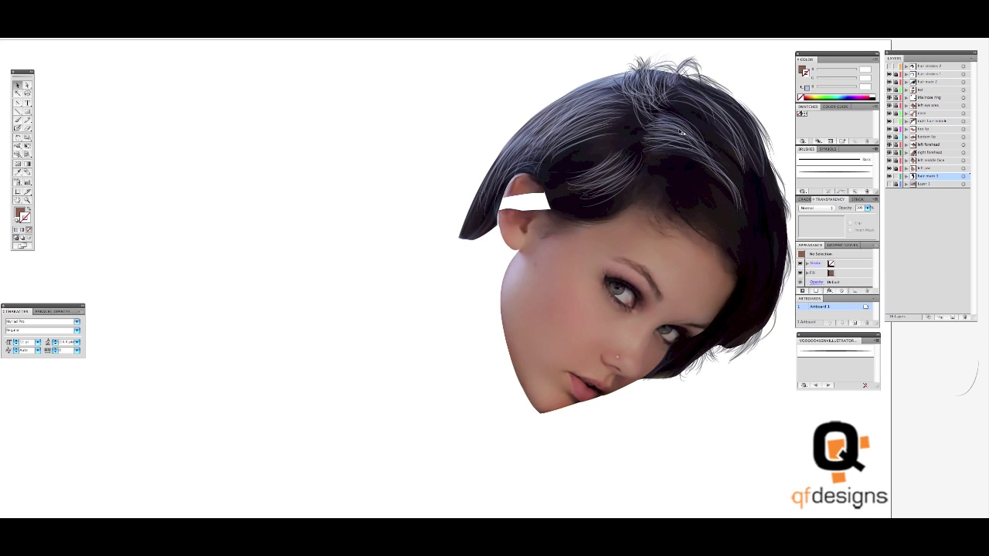
drag(762, 325, 755, 340)
scroll(776, 257, right, 2)
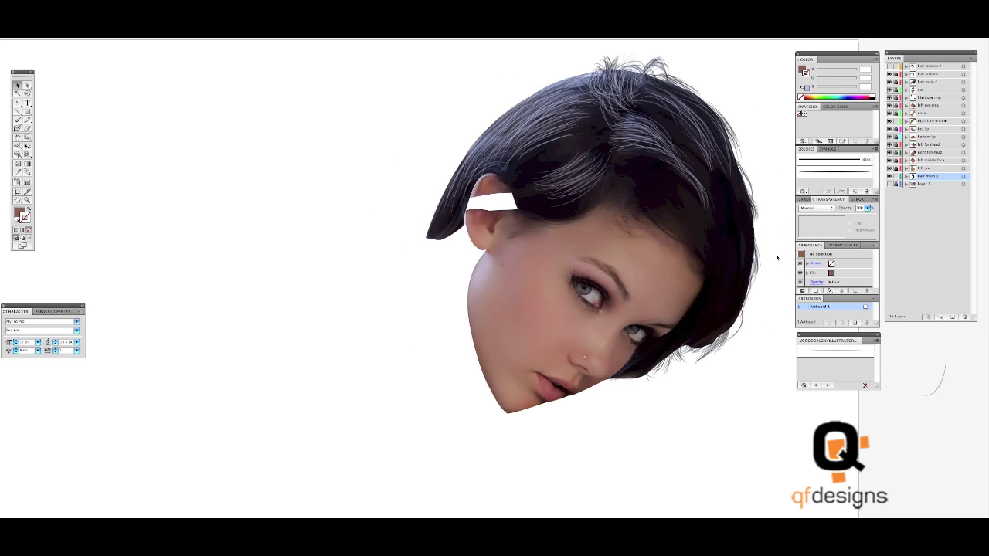
scroll(776, 257, right, 5)
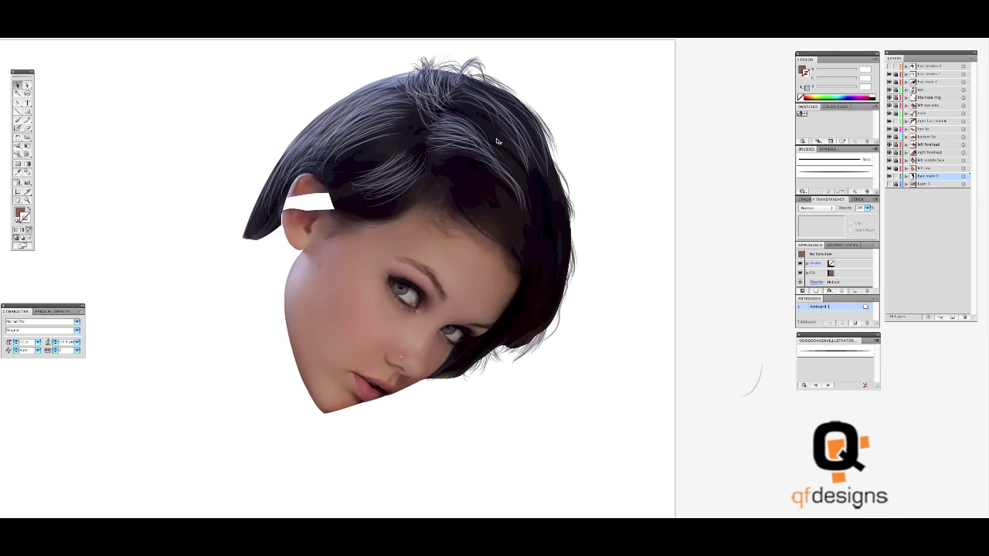
scroll(719, 404, left, 3)
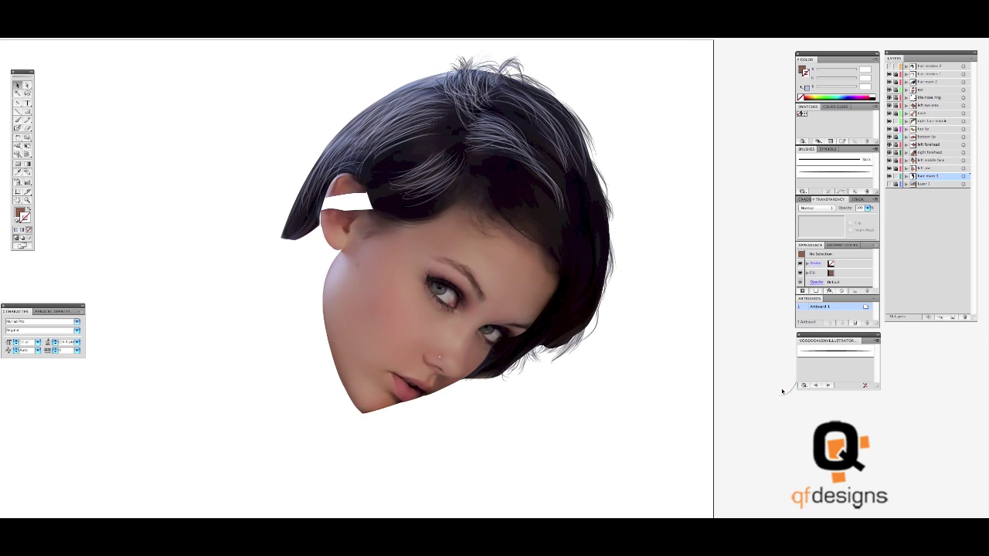
scroll(780, 391, right, 3)
scroll(782, 392, right, 5)
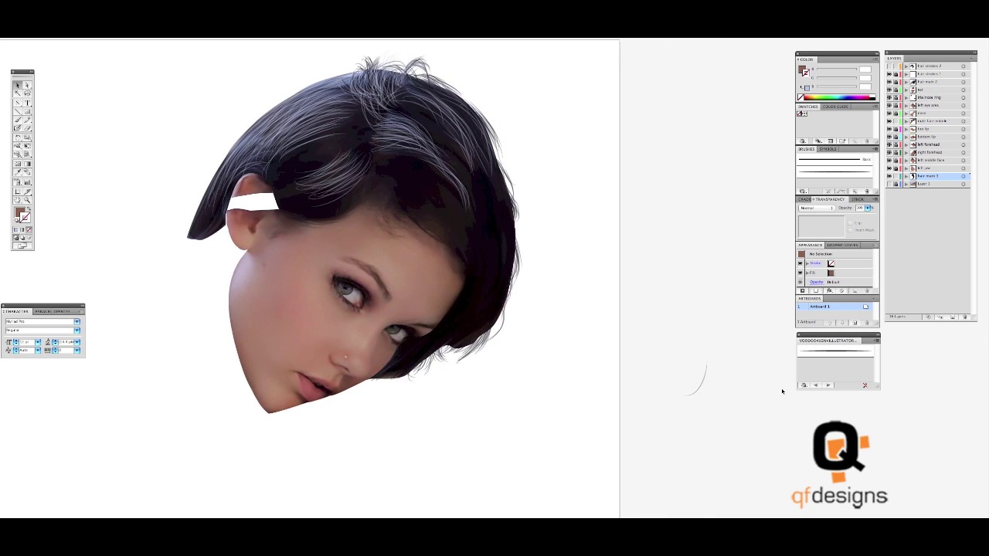
scroll(782, 392, left, 5)
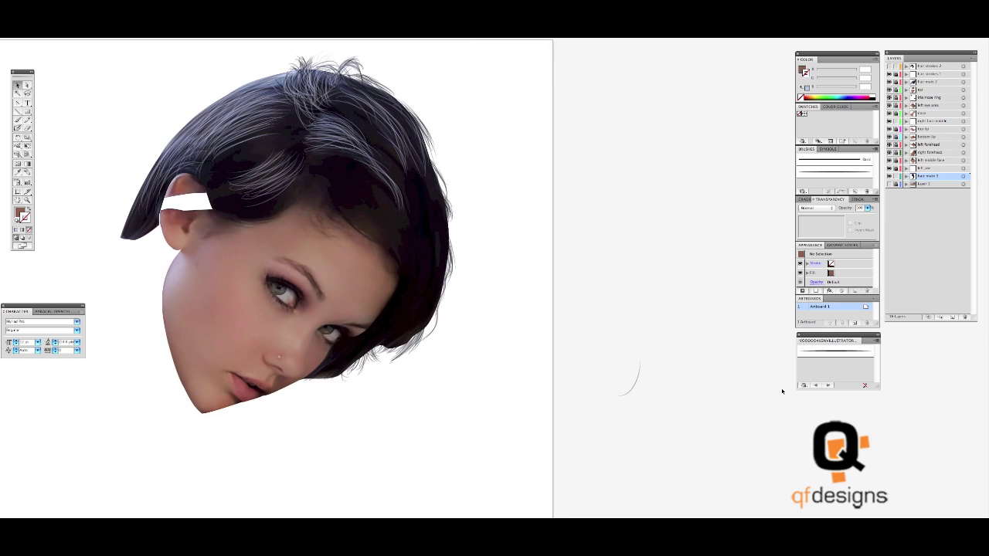
scroll(782, 392, left, 5)
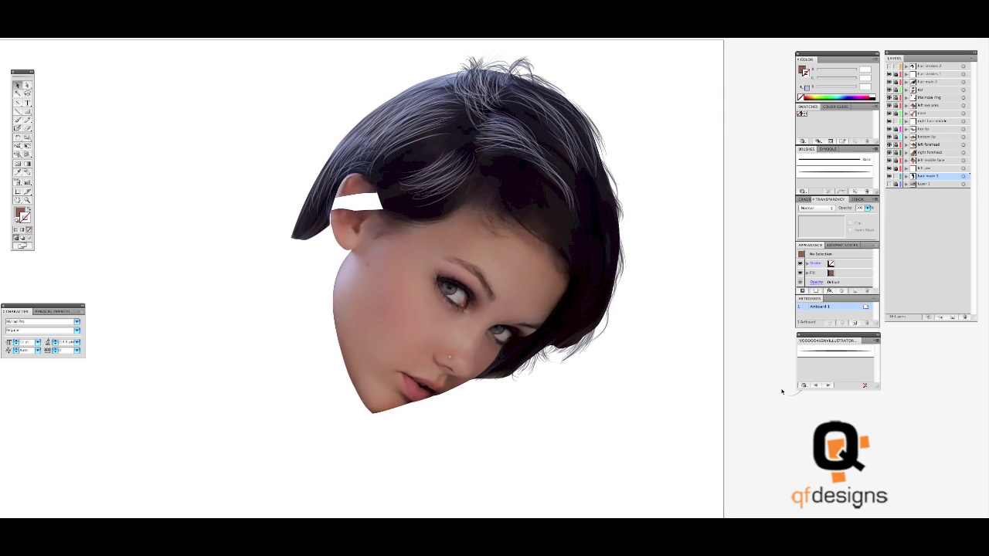
scroll(782, 392, left, 3)
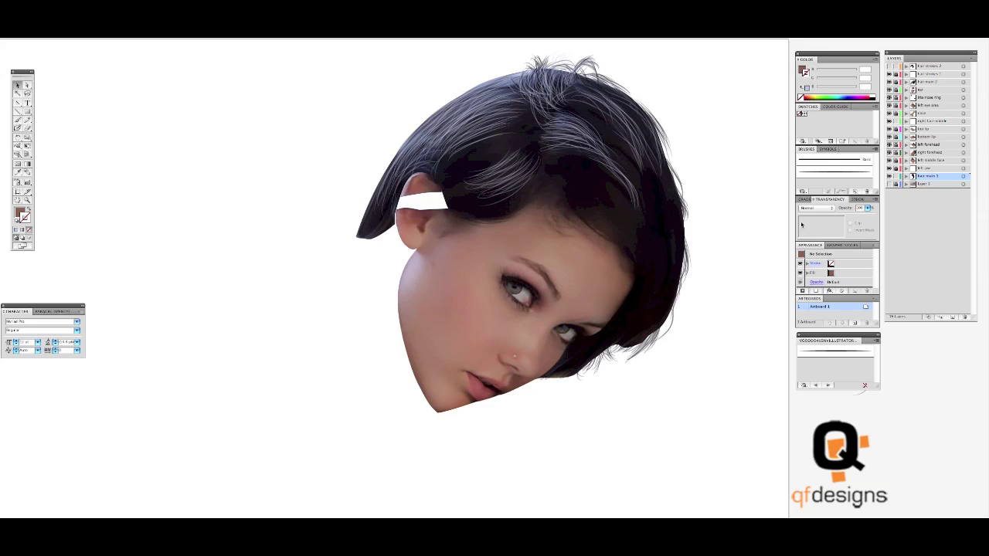
click(827, 208)
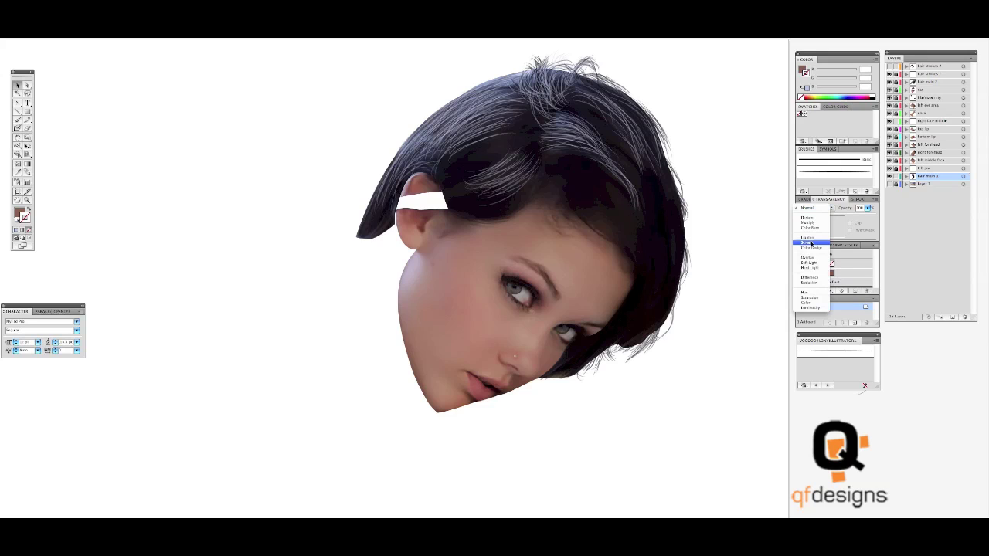
click(942, 337)
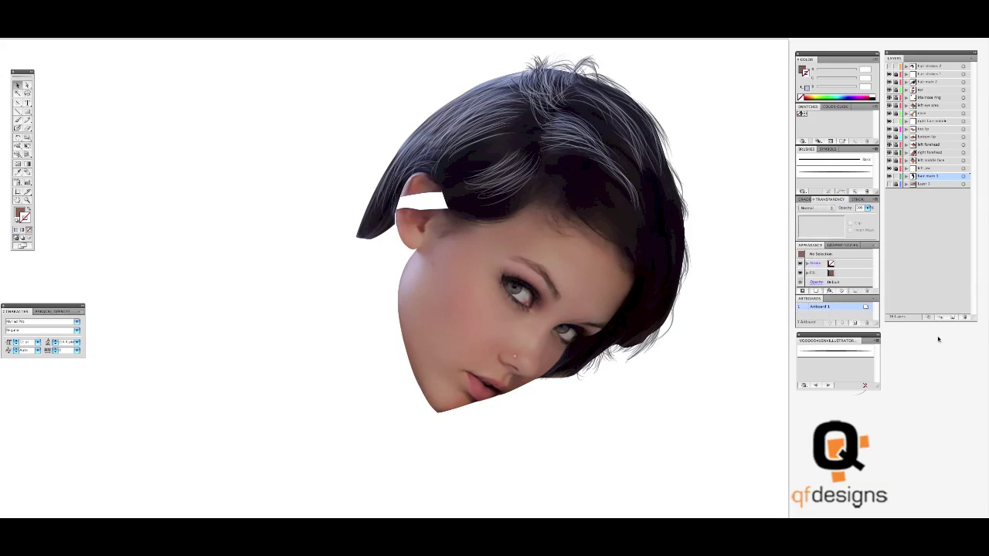
Toggle the visibility of the top light hair strands layer to judge the darker hair.
click(889, 67)
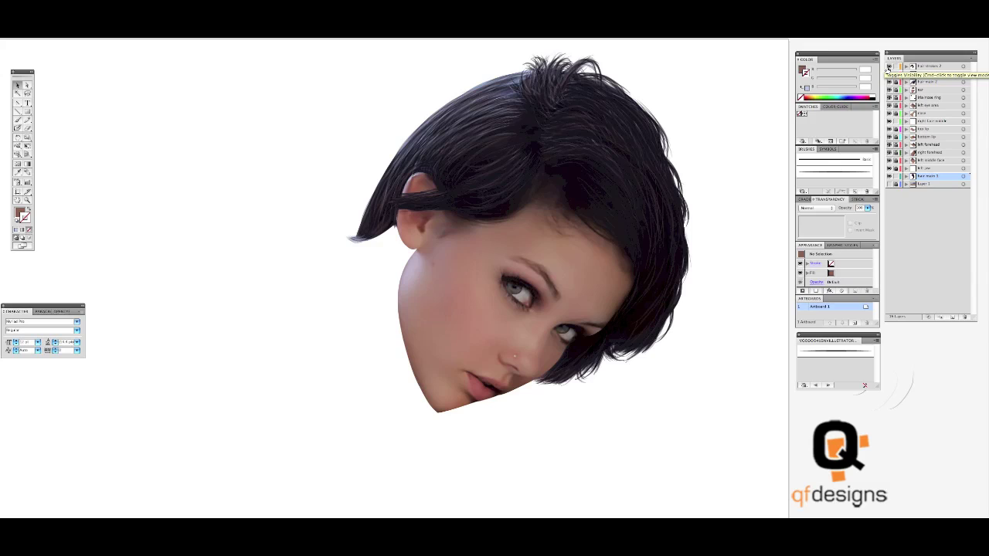
click(889, 67)
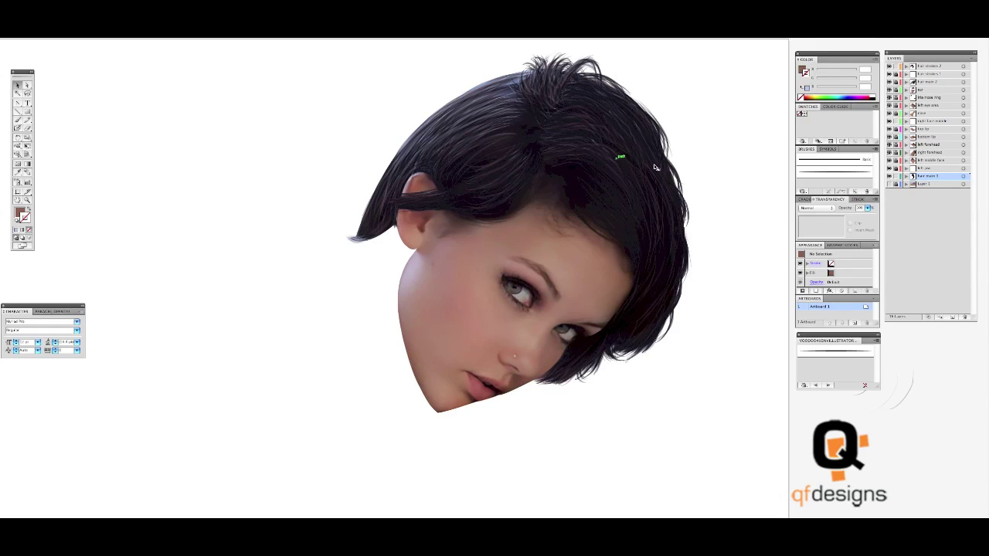
Show the Layer 1 photo, hide the drawn face and hair layers, then re-show a hair strokes layer.
click(890, 178)
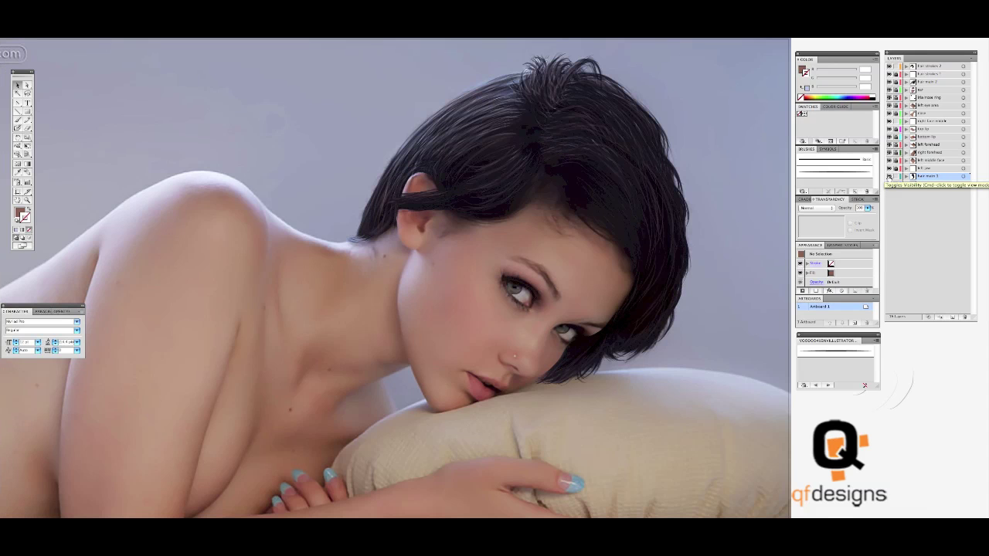
drag(889, 178, 891, 68)
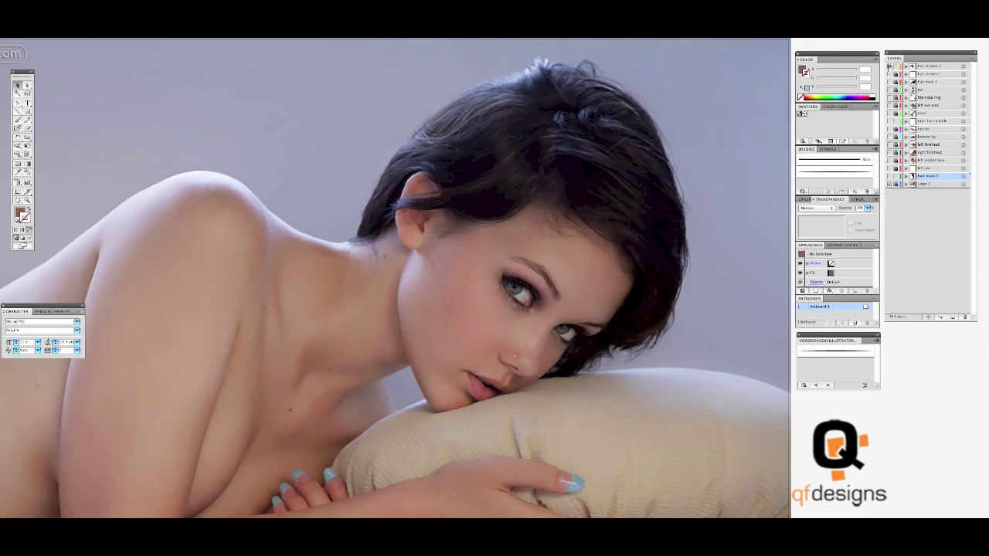
click(889, 74)
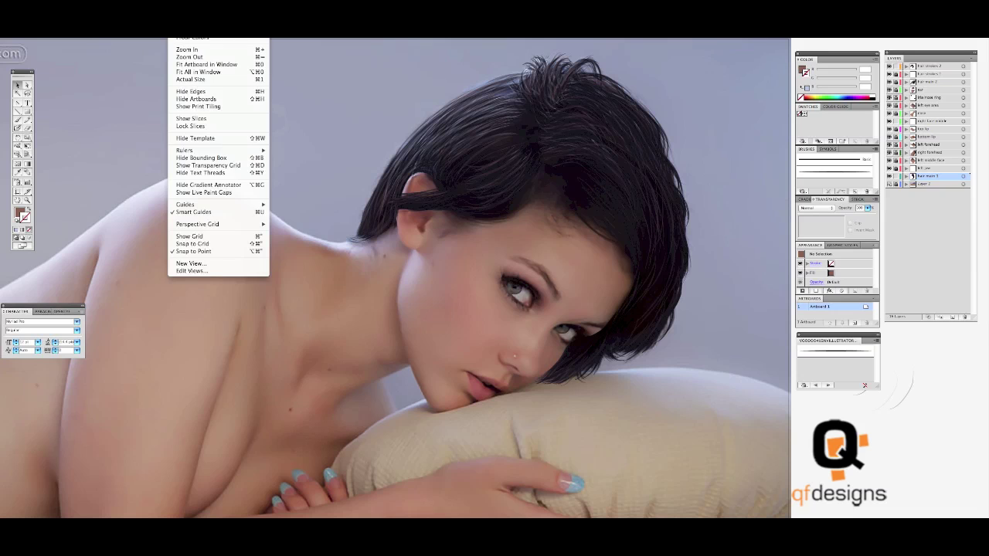
key(Escape)
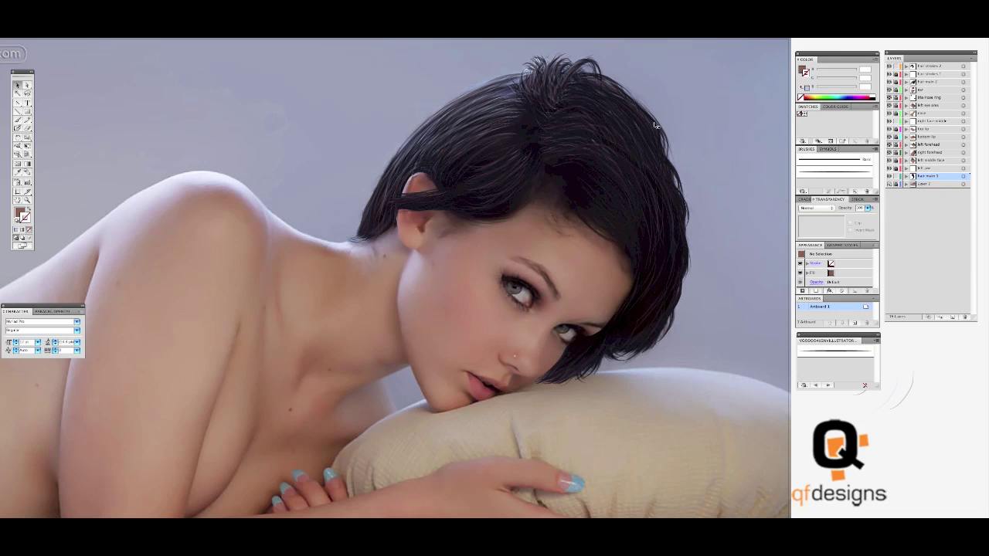
key(super+a)
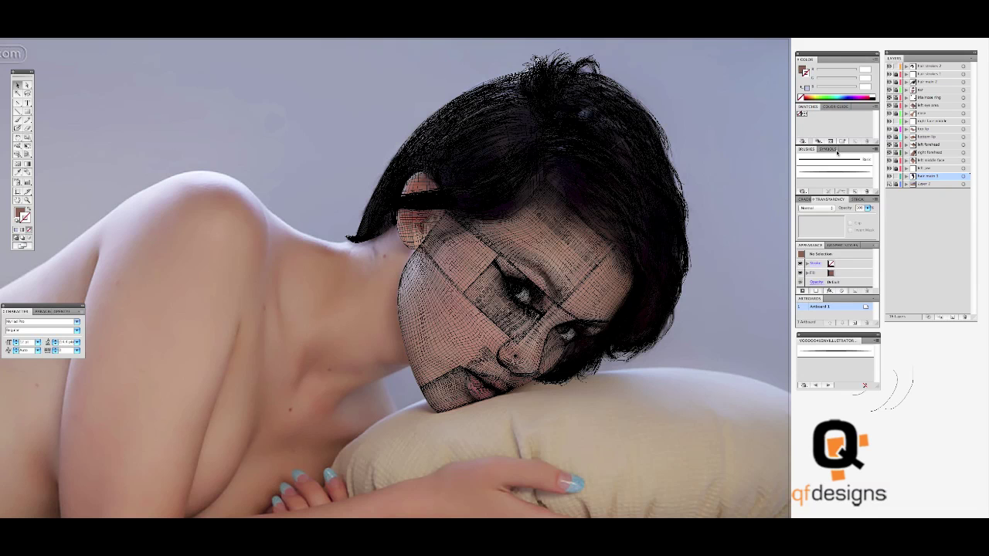
click(889, 185)
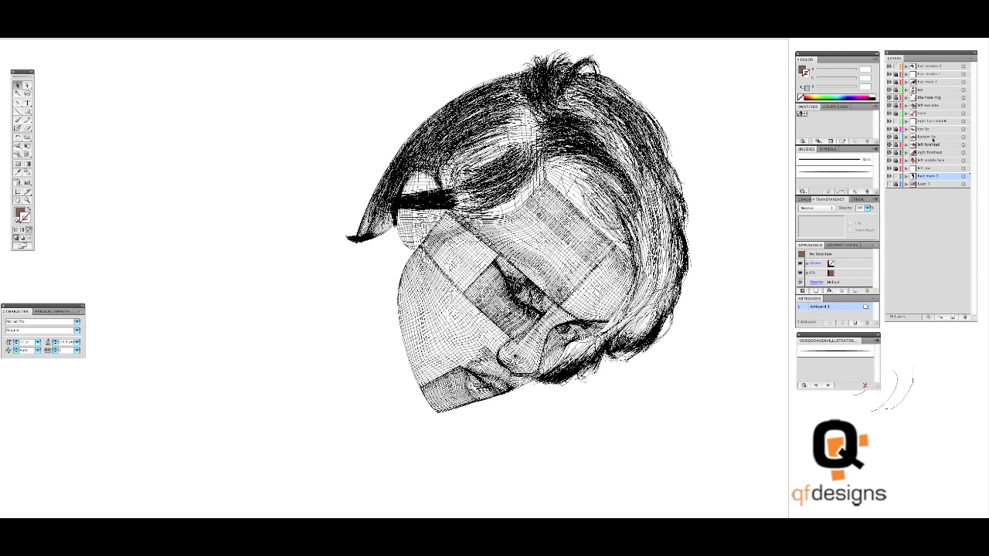
click(889, 185)
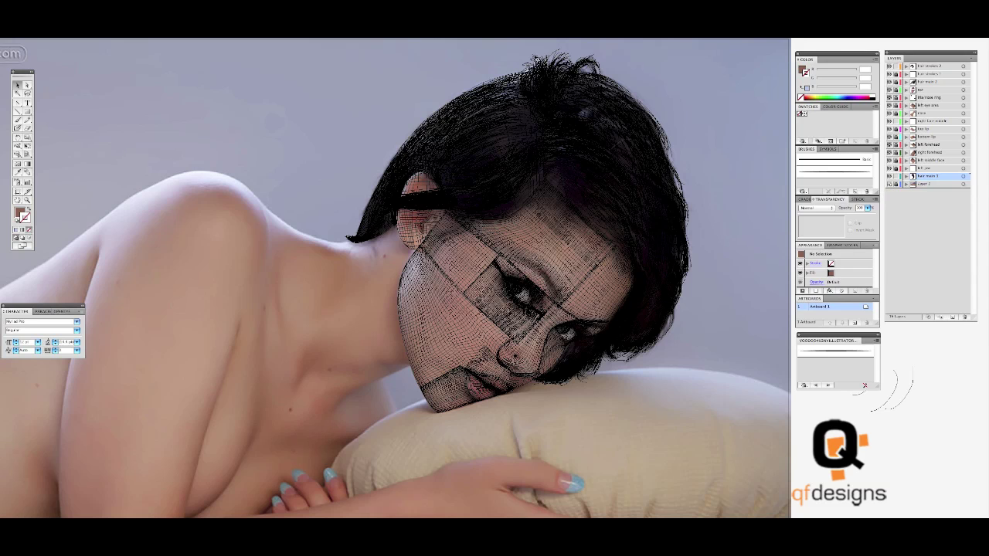
click(177, 34)
click(407, 94)
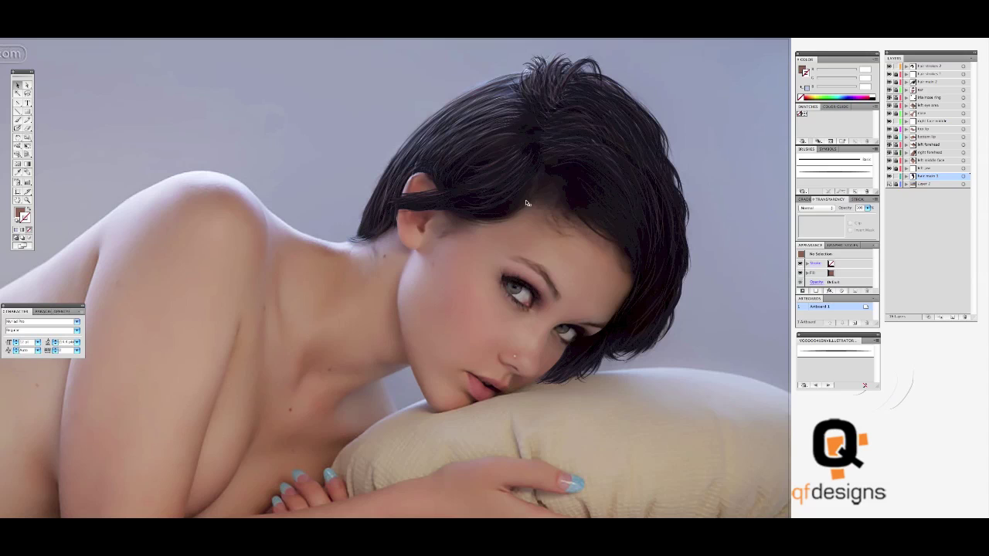
key(ctrl+minus)
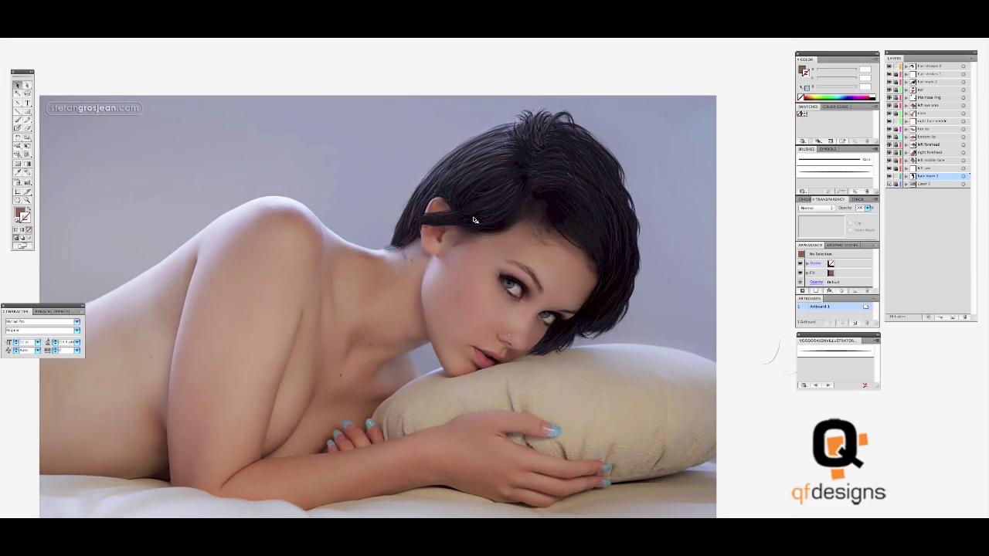
scroll(473, 216, down, 2)
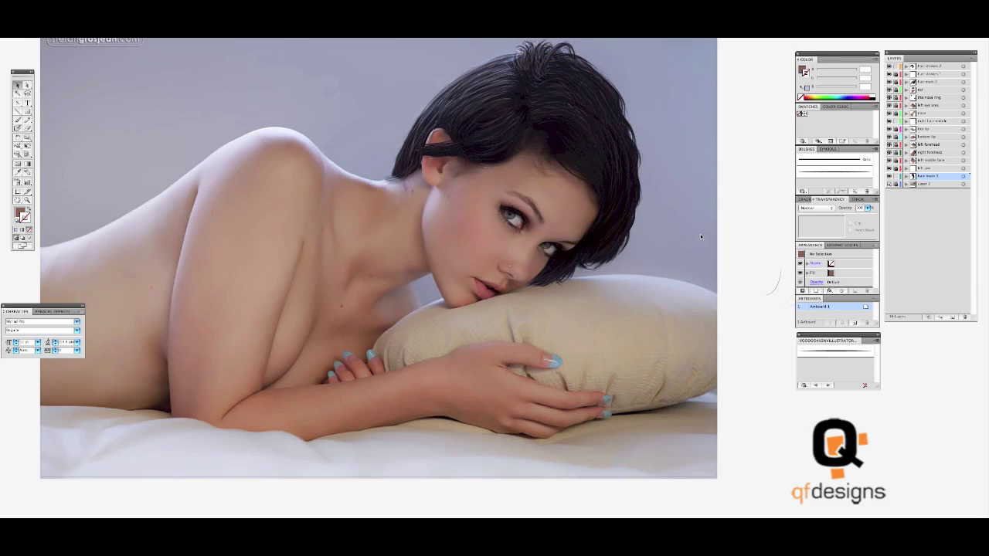
scroll(696, 236, right, 2)
scroll(693, 241, right, 3)
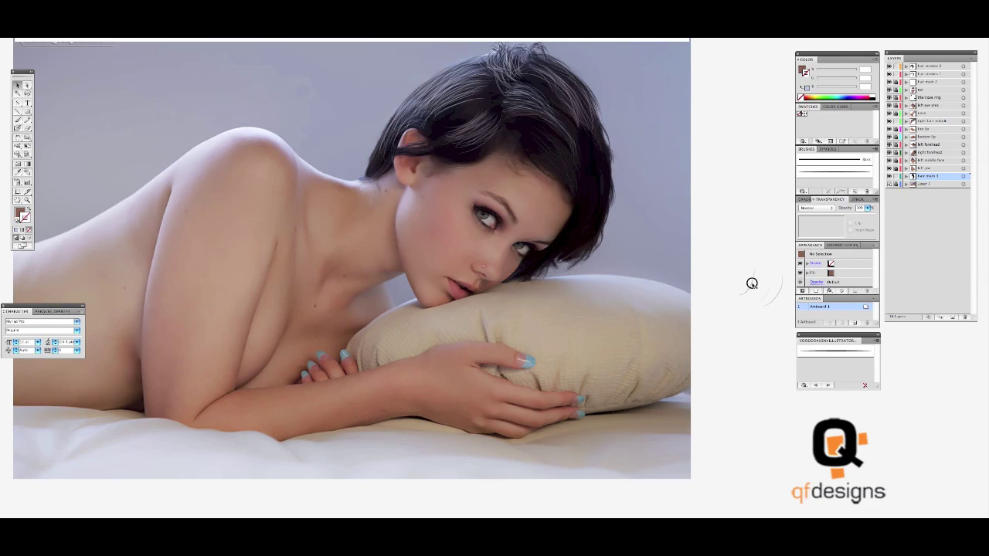
click(752, 284)
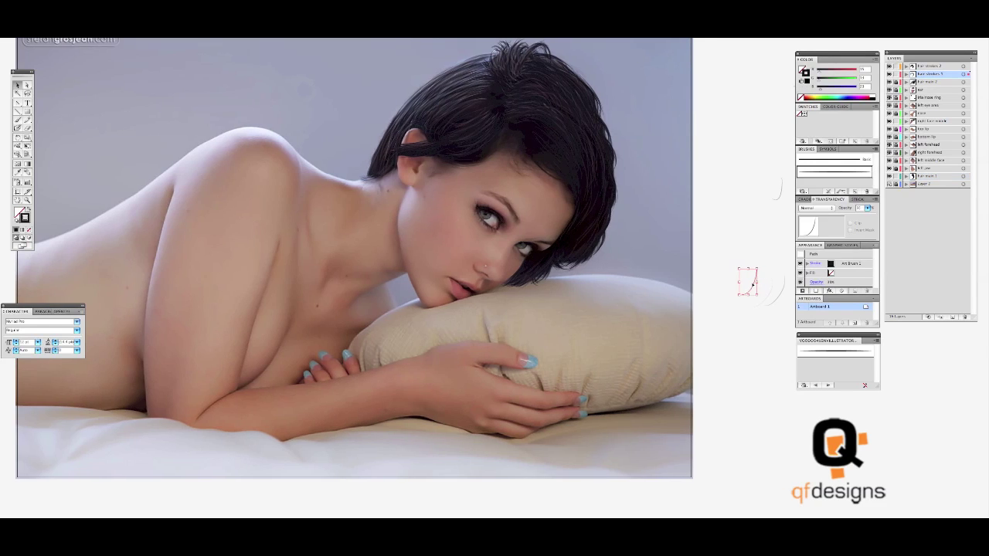
click(772, 293)
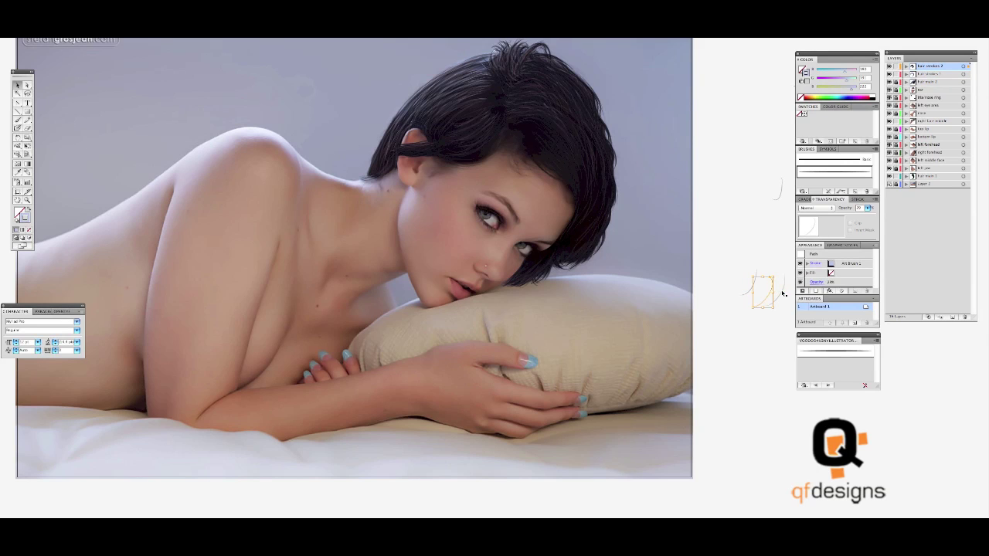
click(783, 293)
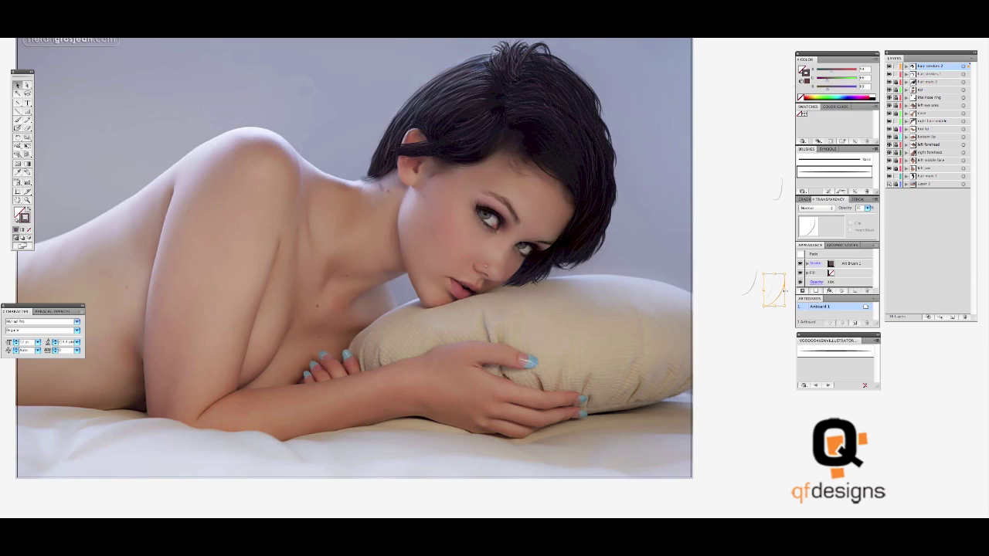
click(780, 188)
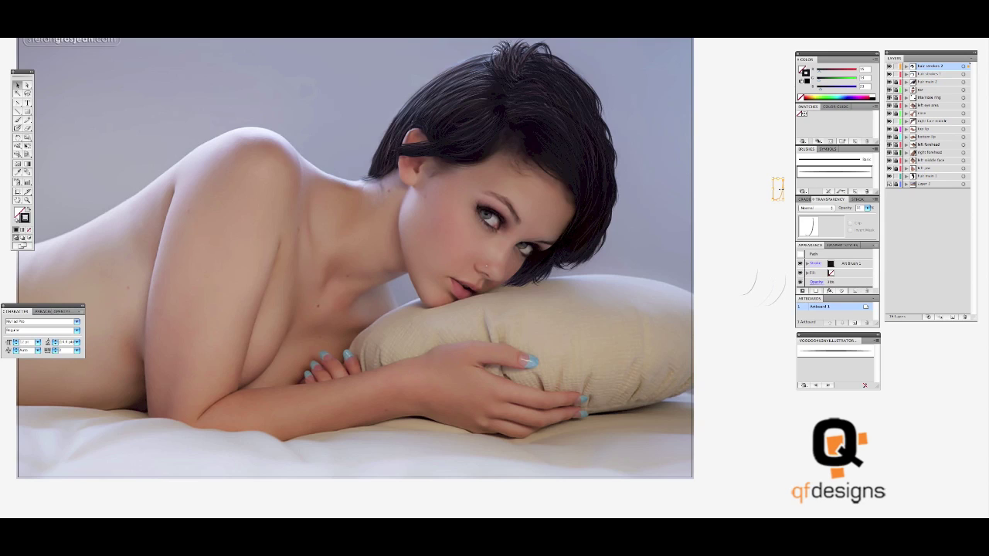
click(768, 173)
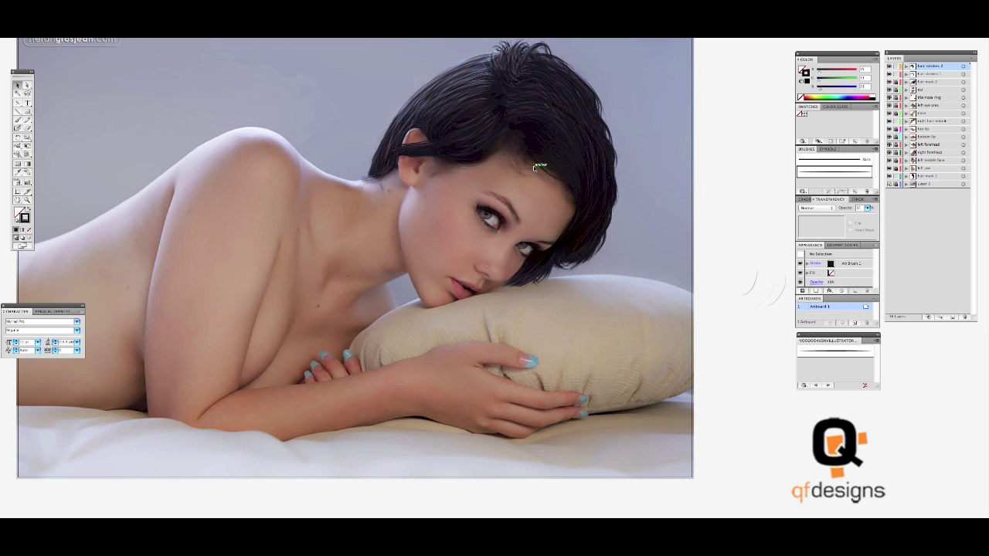
scroll(533, 164, up, 3)
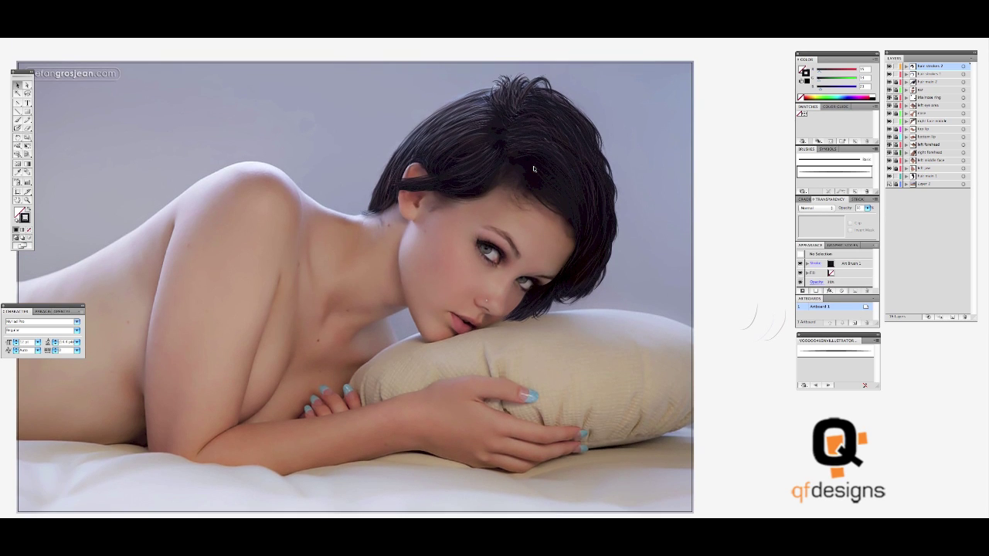